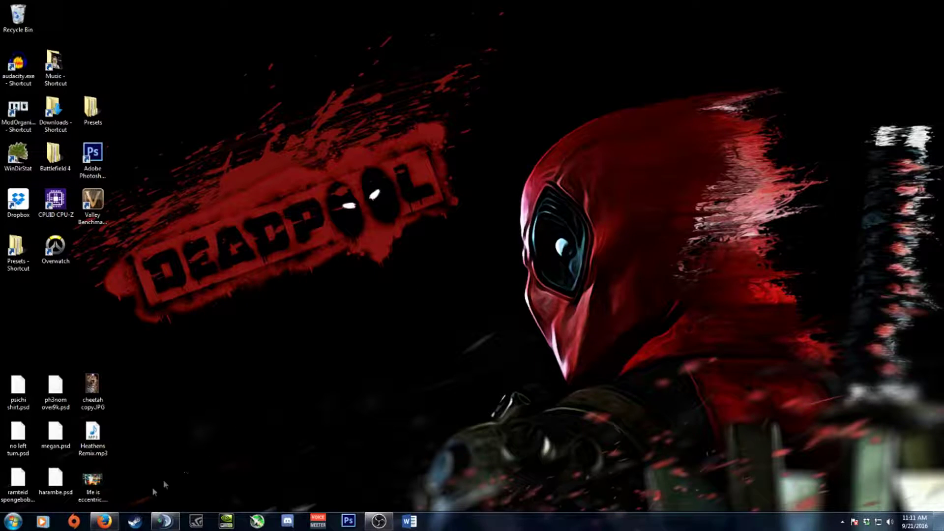
- Bring the Firefox tab with the Turtle Beach PX22 controller photo to the front
{"action": "left_click", "coordinate": [105, 522]}
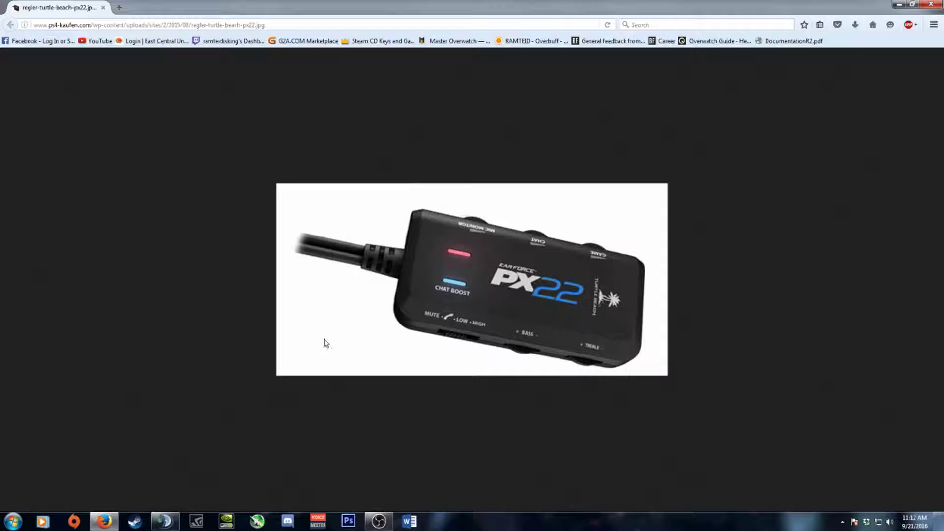
{"action": "key", "text": "super"}
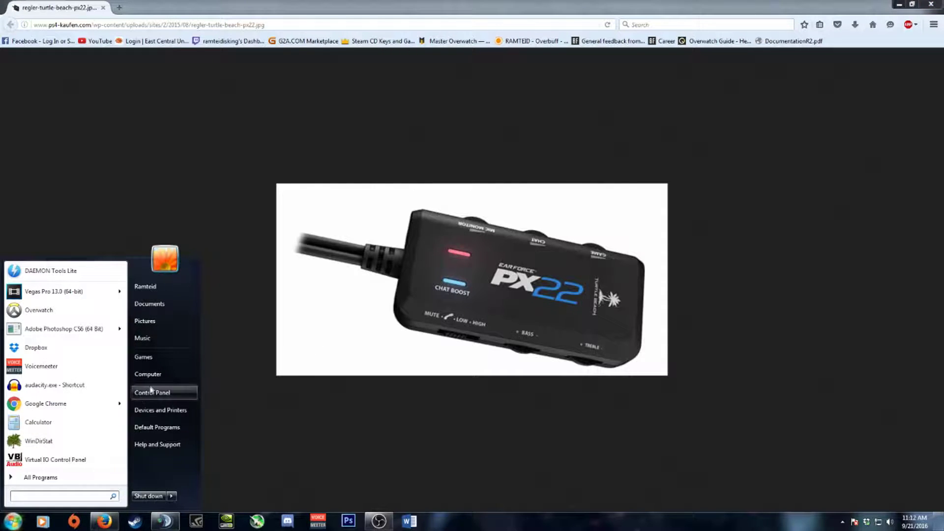
{"action": "key", "text": "super"}
{"action": "left_click", "coordinate": [367, 142]}
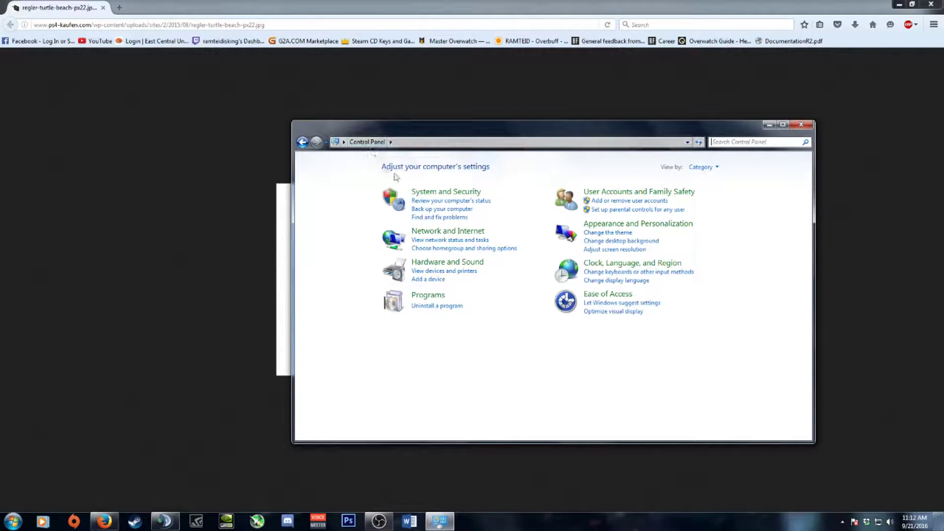
{"action": "left_click", "coordinate": [472, 263]}
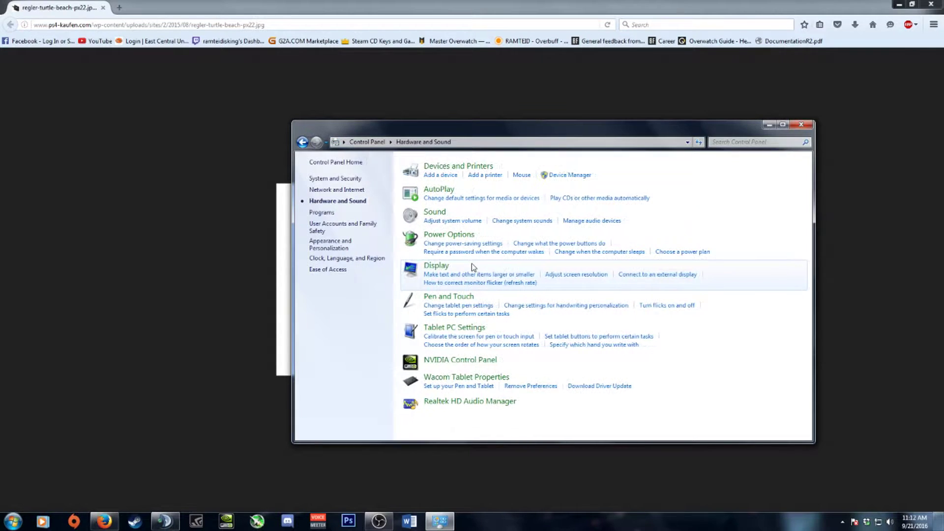
{"action": "left_click", "coordinate": [800, 124]}
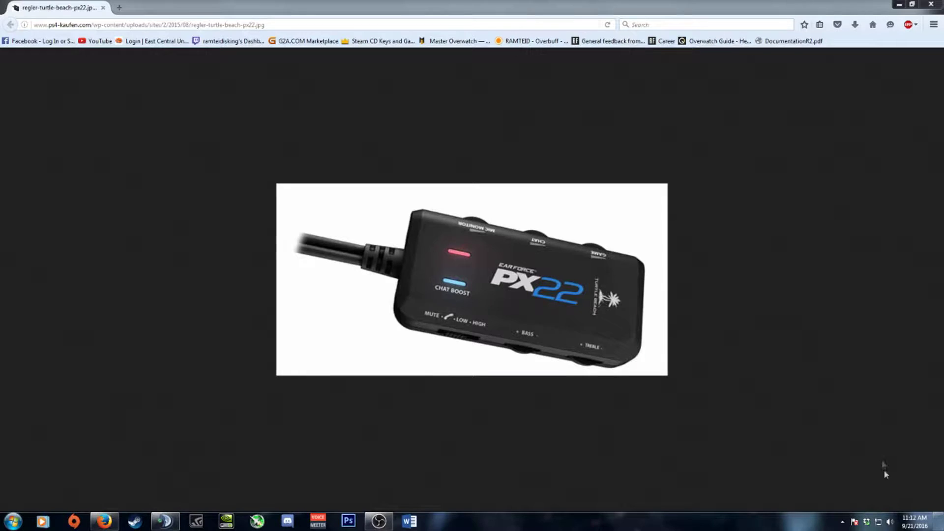
- Set Windows Sound's Communications behaviour to 'Do nothing' and apply it
{"action": "right_click", "coordinate": [889, 524]}
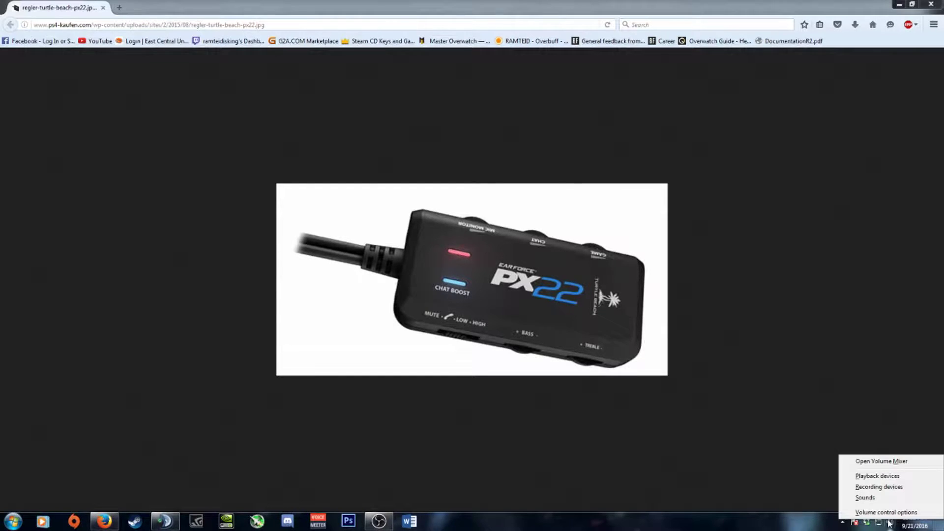
{"action": "left_click", "coordinate": [866, 497]}
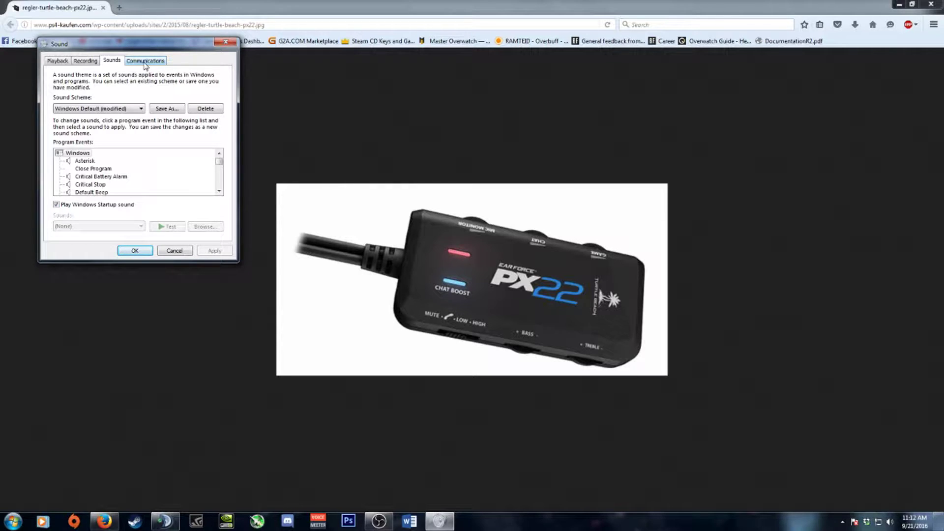
{"action": "left_click", "coordinate": [145, 62]}
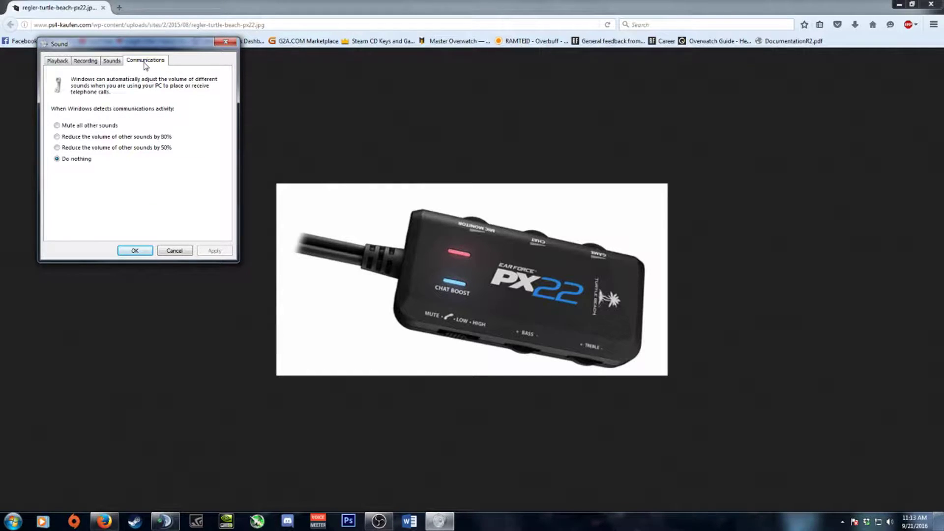
{"action": "left_click", "coordinate": [108, 138]}
{"action": "left_click", "coordinate": [83, 164]}
{"action": "left_click", "coordinate": [130, 252]}
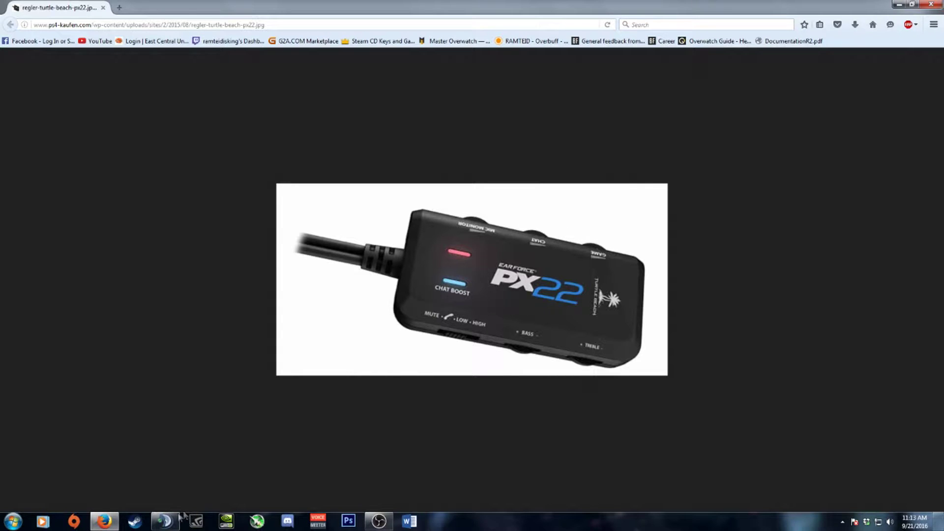
- Choose Speakers (Turtle Beach PX22) as the TeamSpeak 3 playback device in Options
{"action": "left_click", "coordinate": [161, 522]}
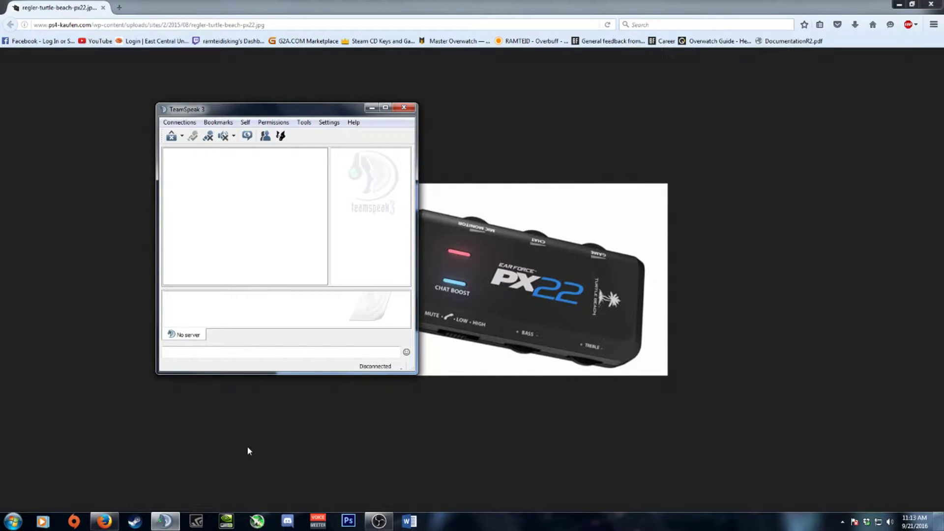
{"action": "left_click", "coordinate": [329, 122]}
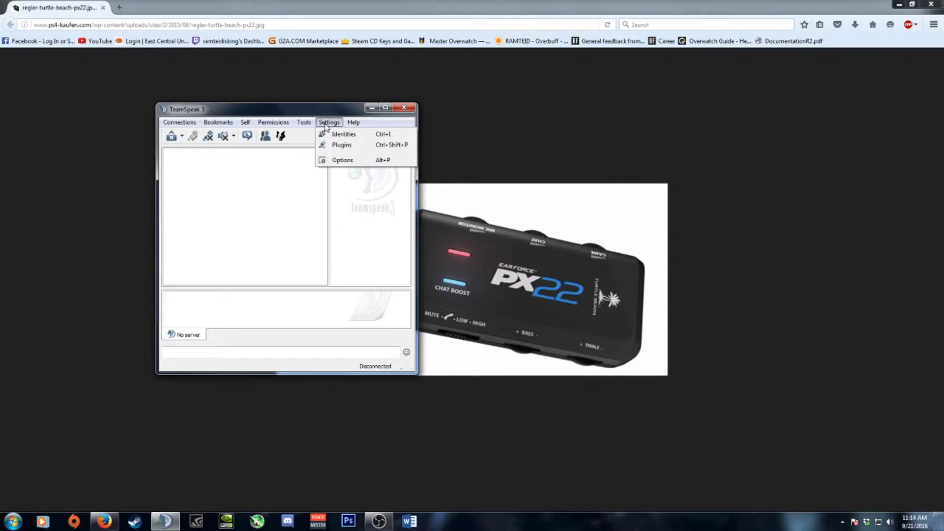
{"action": "left_click", "coordinate": [341, 161]}
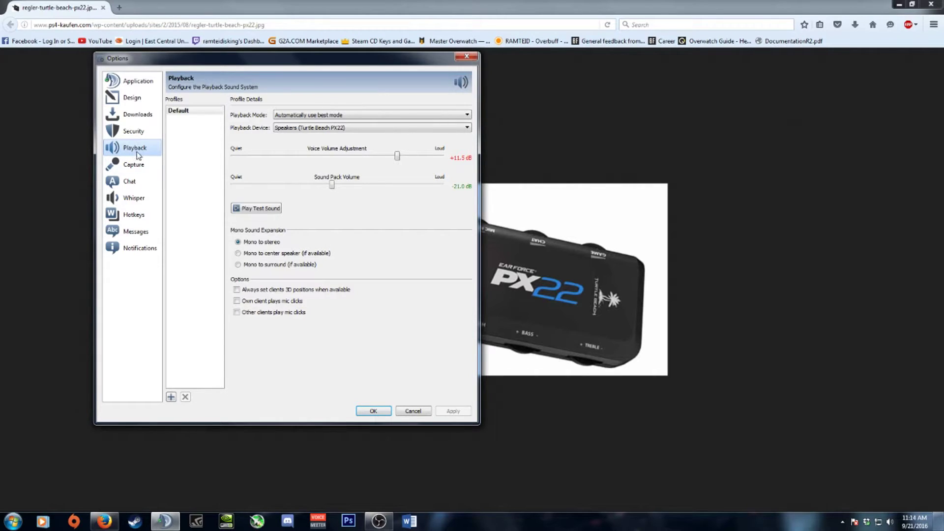
{"action": "left_click", "coordinate": [313, 129]}
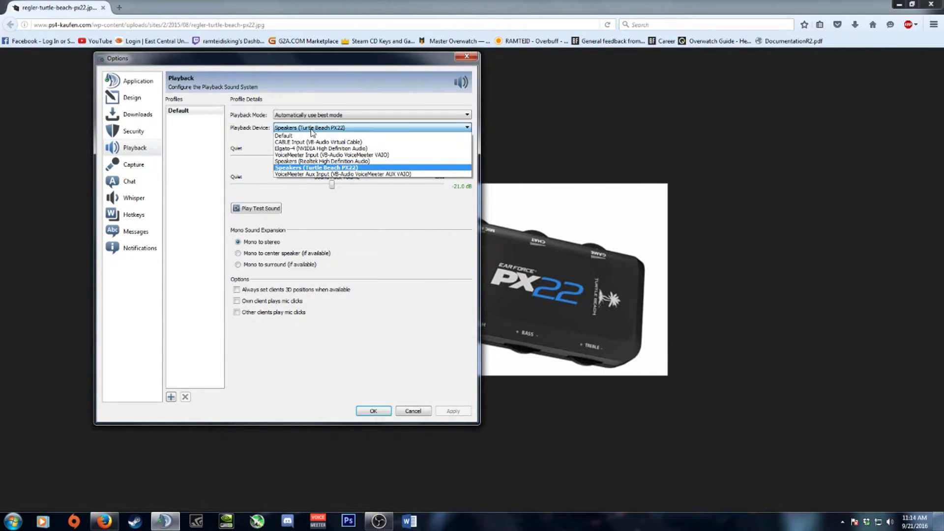
{"action": "left_click", "coordinate": [293, 168]}
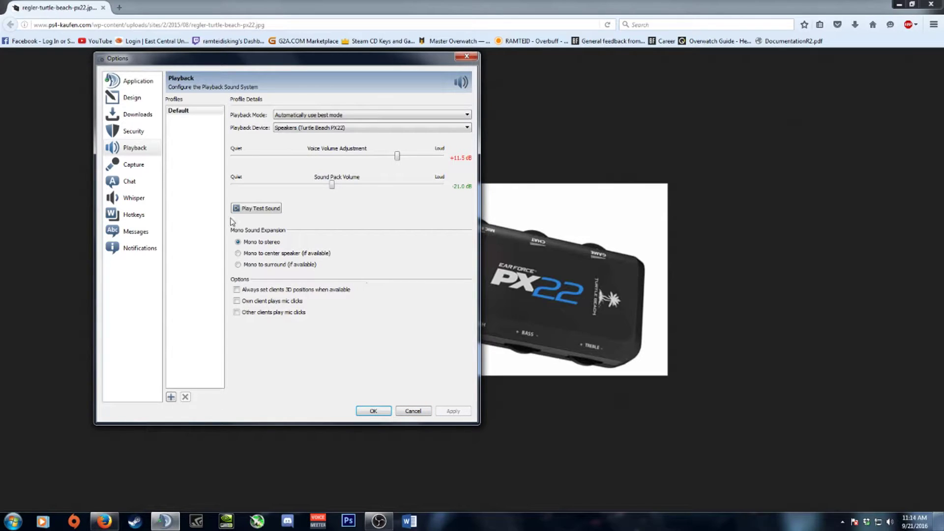
- Choose Microphone (Turtle Beach PX22) as the capture device
{"action": "left_click", "coordinate": [150, 168]}
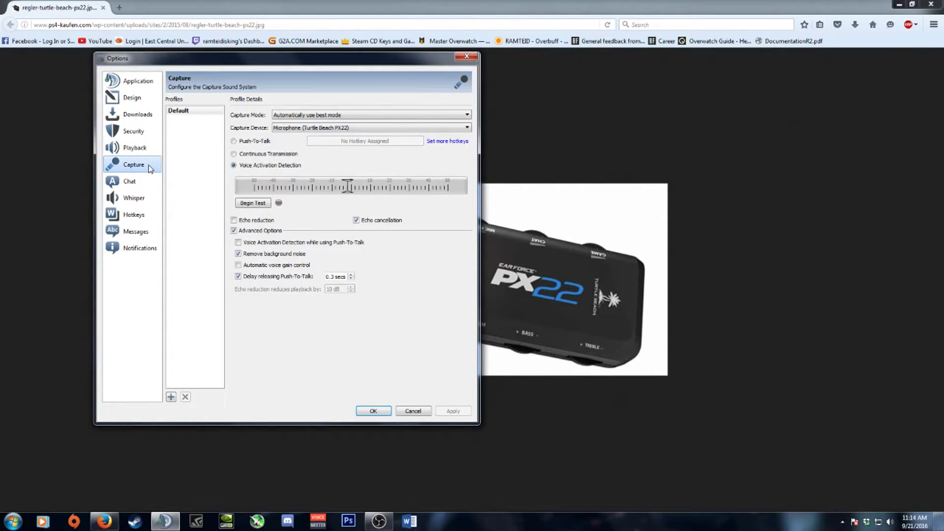
{"action": "left_click", "coordinate": [285, 128]}
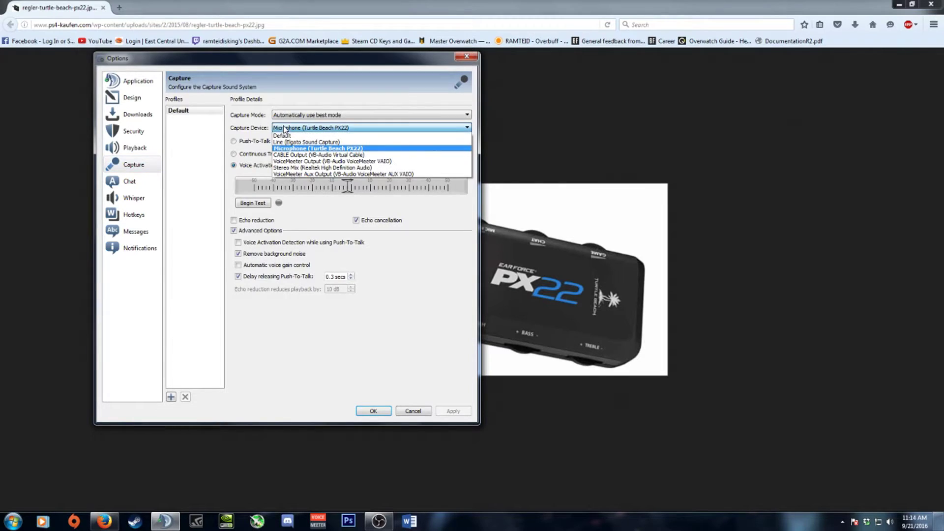
{"action": "left_click", "coordinate": [253, 129]}
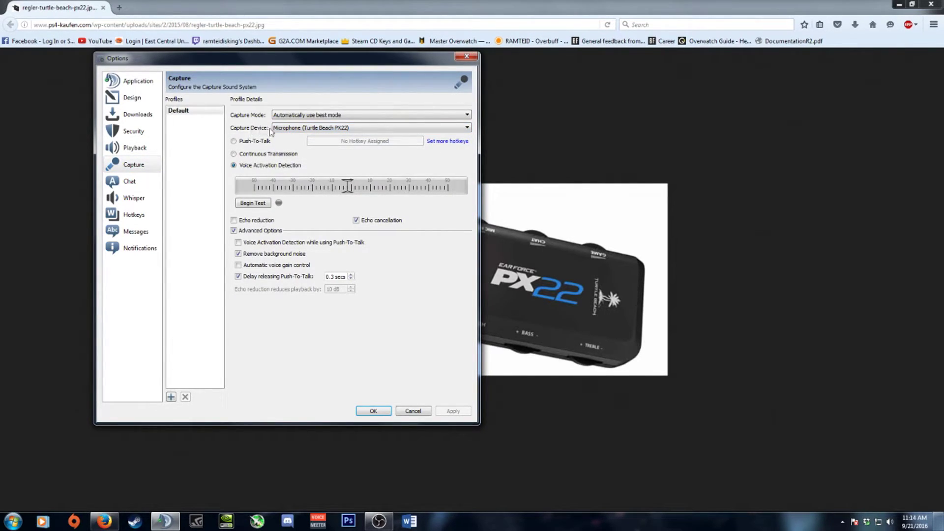
{"action": "left_click", "coordinate": [273, 130]}
- Confirm the Options dialog with OK to keep both PX22 devices
{"action": "left_click", "coordinate": [373, 411]}
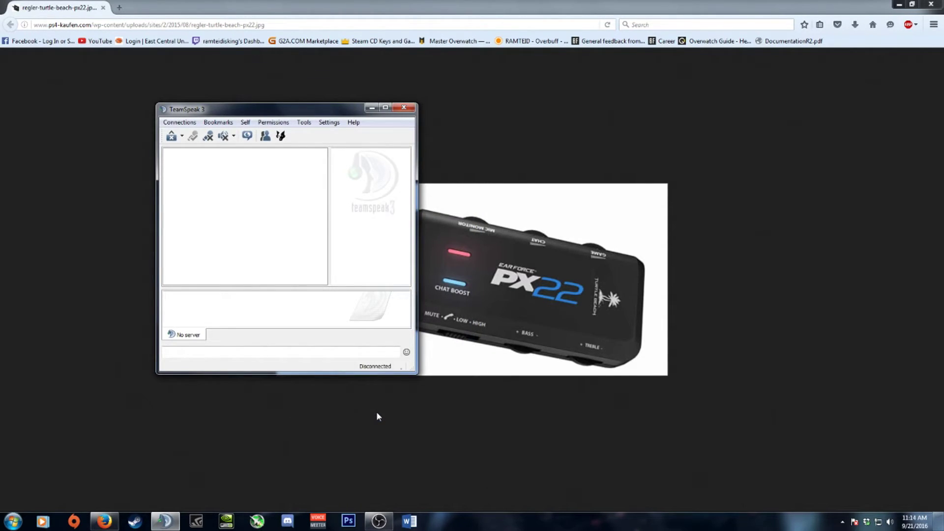